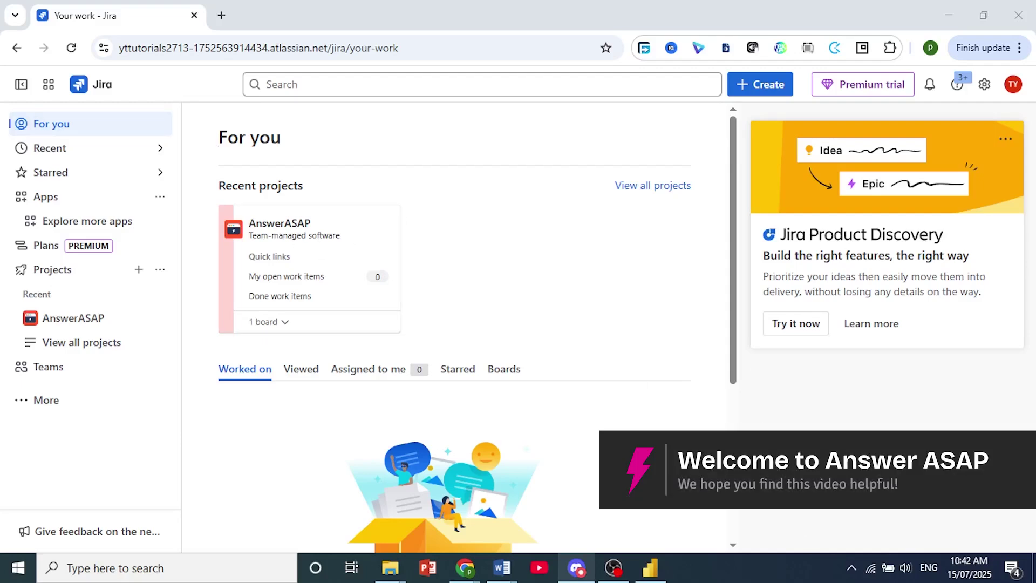
Return to Jira and open the app marketplace from the sidebar's Apps section.
{"action": "left_click", "coordinate": [652, 568]}
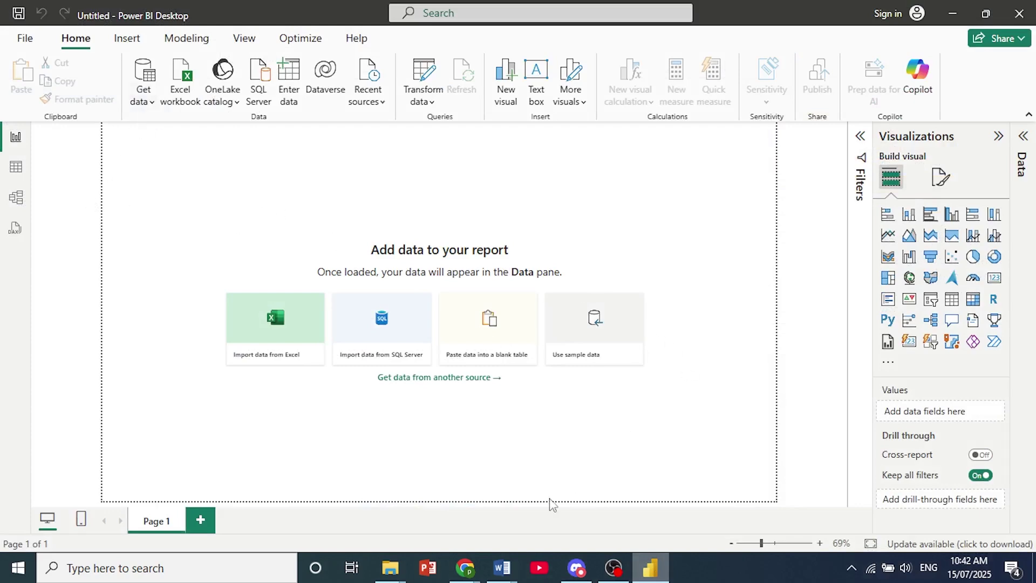
{"action": "left_click", "coordinate": [653, 574]}
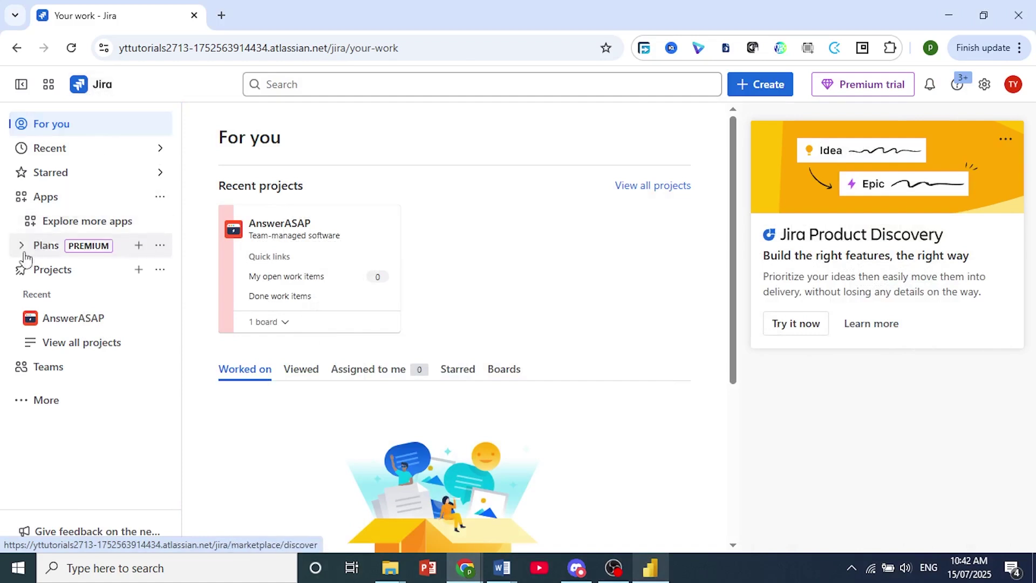
{"action": "left_click", "coordinate": [22, 201]}
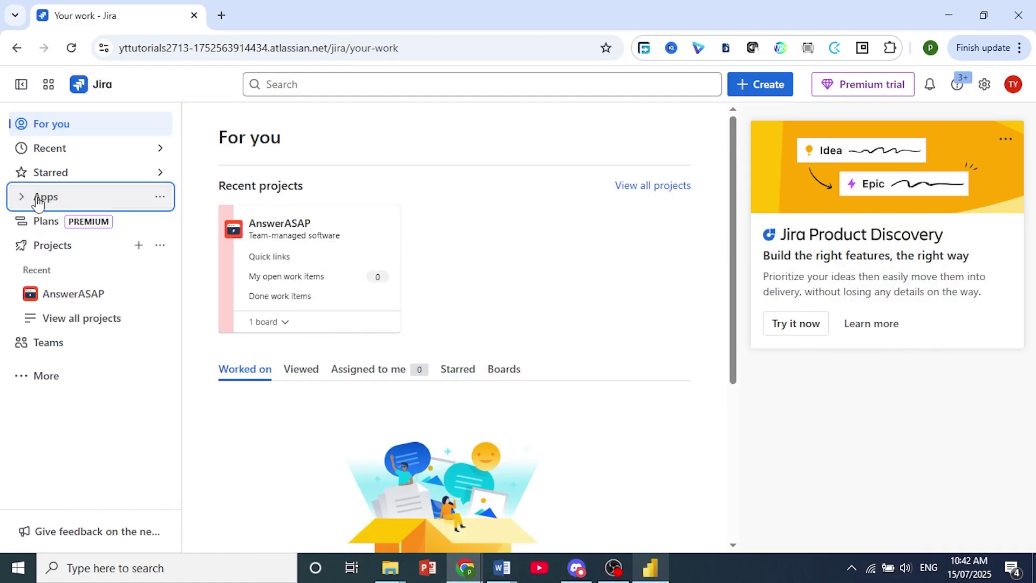
{"action": "left_click", "coordinate": [41, 203]}
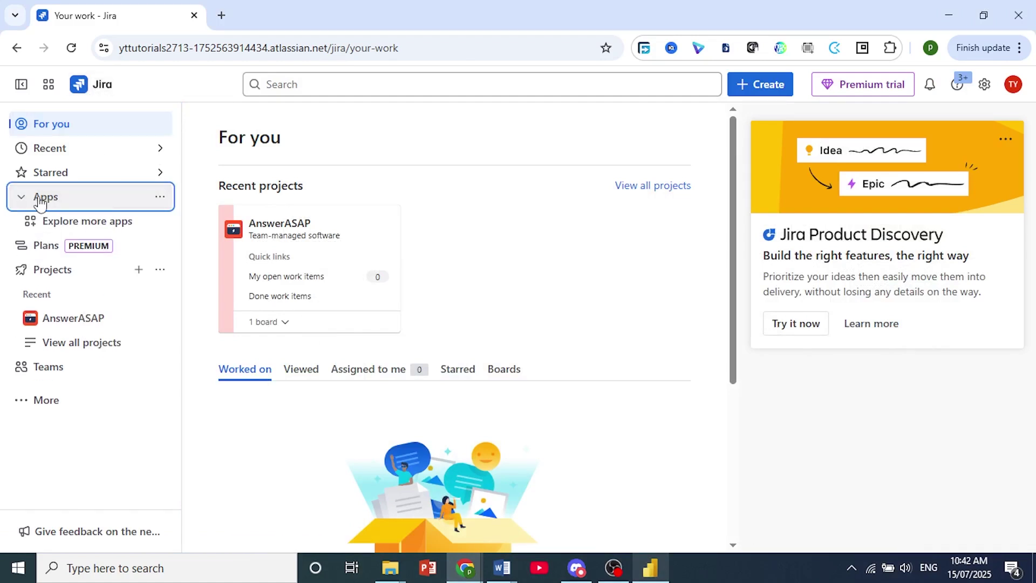
{"action": "left_click", "coordinate": [73, 223]}
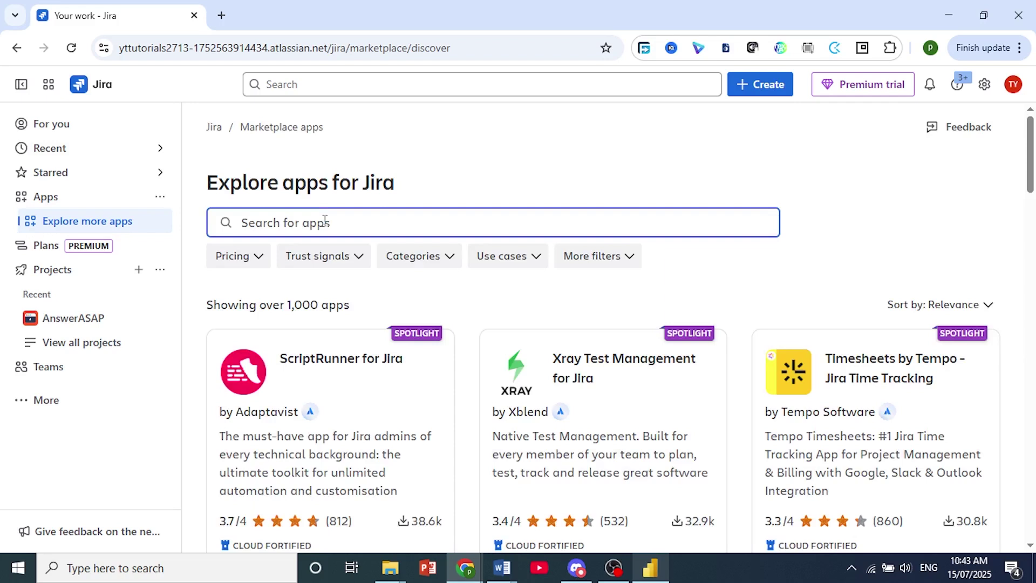
Search the marketplace for 'power bi' and browse the 73 results.
{"action": "type", "text": "power bi"}
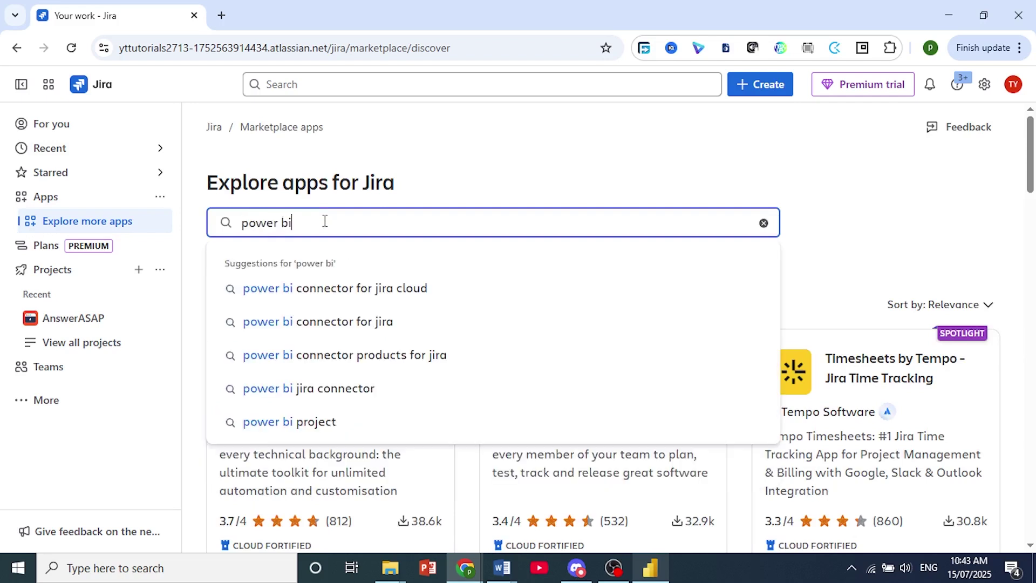
{"action": "key", "text": "Return"}
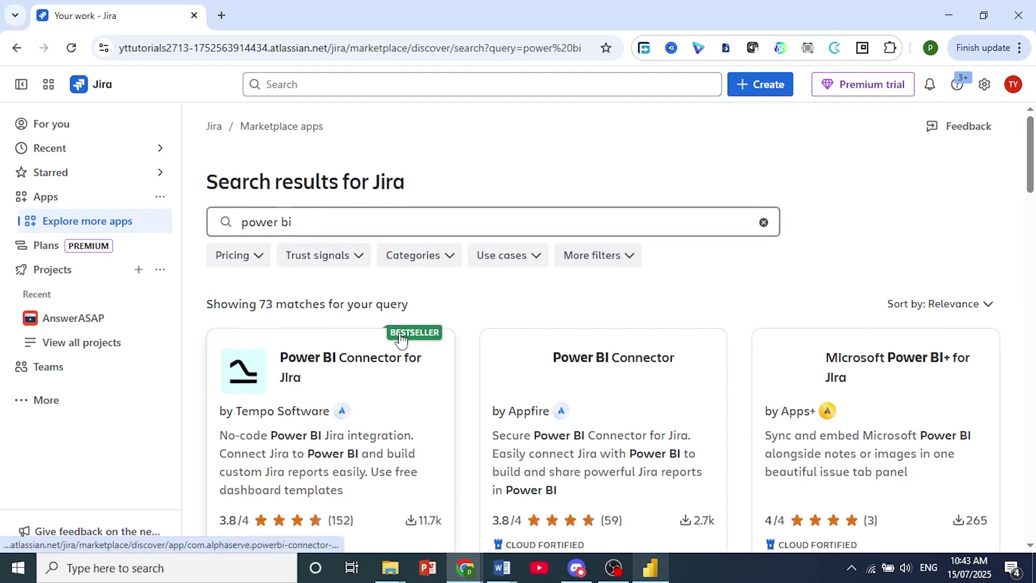
{"action": "scroll", "coordinate": [389, 324], "scroll_direction": "down", "scroll_amount": 2}
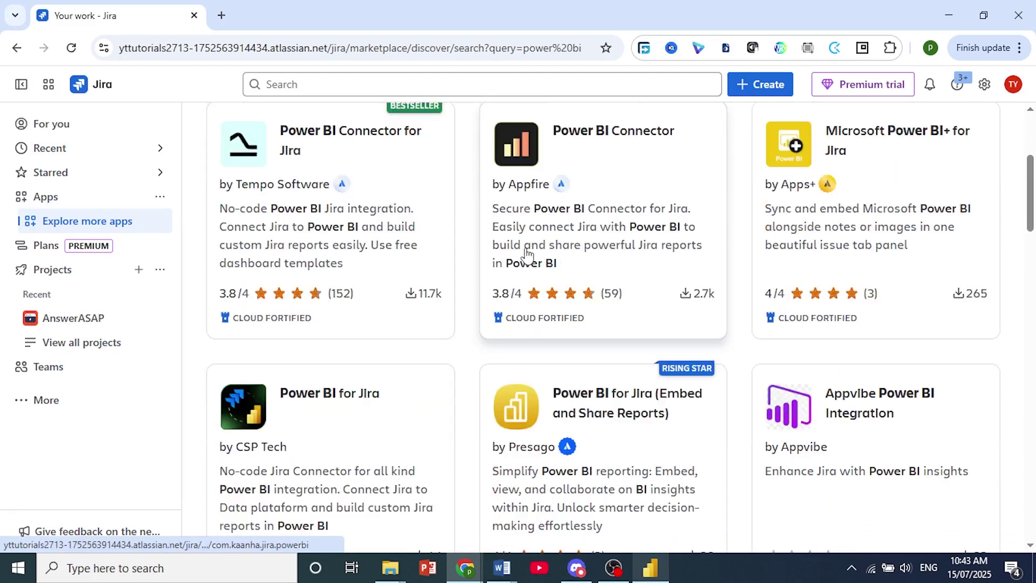
{"action": "scroll", "coordinate": [406, 239], "scroll_direction": "up", "scroll_amount": 2}
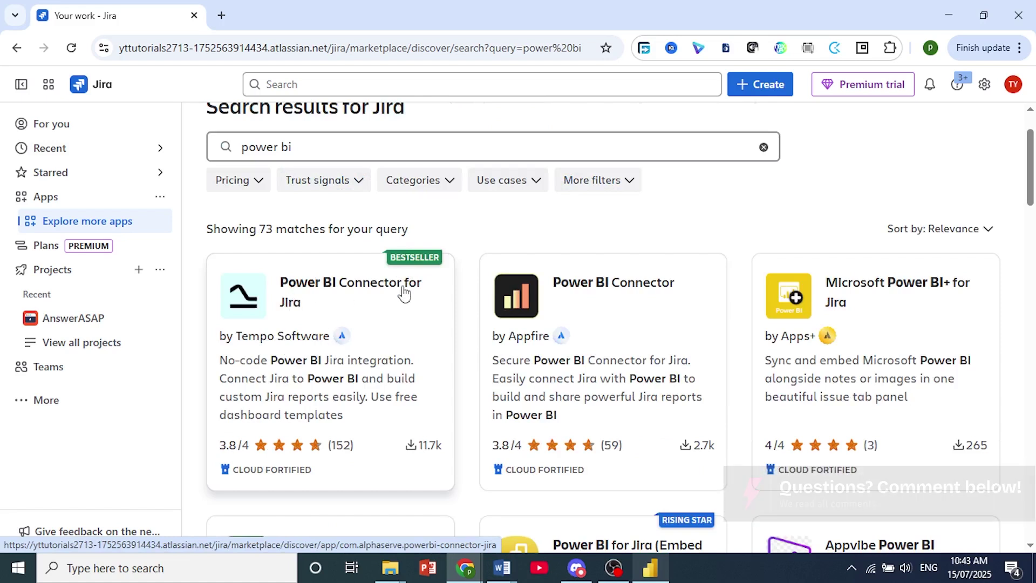
Open the Power BI Connector for Jira app page and start its free trial.
{"action": "left_click", "coordinate": [365, 395]}
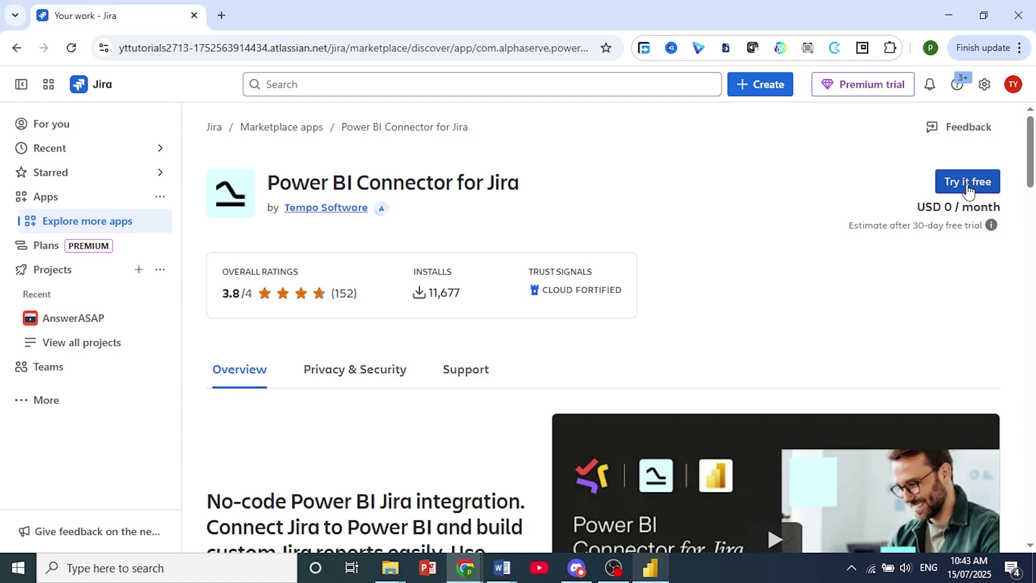
{"action": "left_click", "coordinate": [967, 183]}
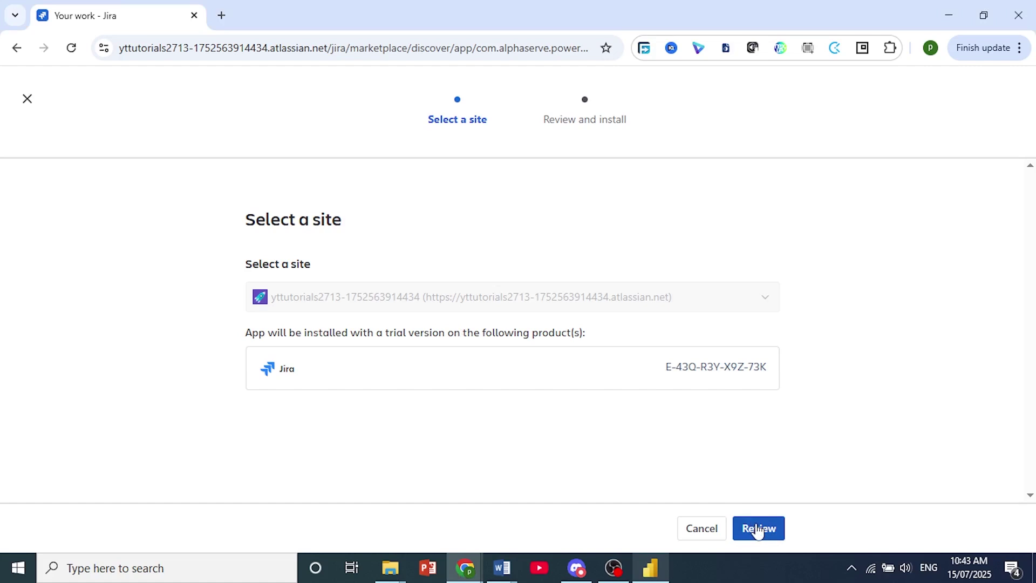
Continue to the review step and read the app's Actions and Data storage details.
{"action": "left_click", "coordinate": [756, 528]}
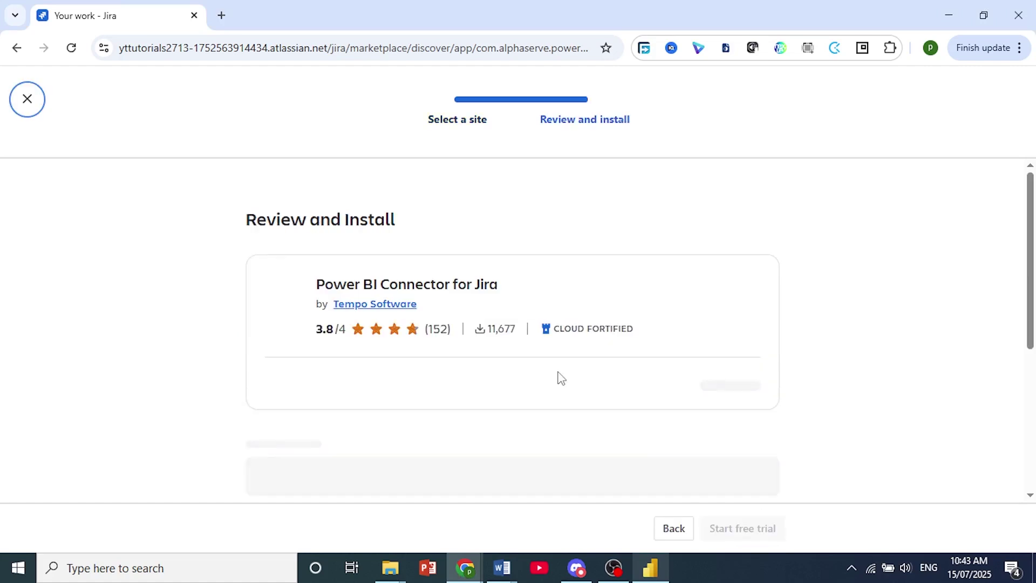
{"action": "scroll", "coordinate": [336, 256], "scroll_direction": "down", "scroll_amount": 1}
{"action": "scroll", "coordinate": [356, 281], "scroll_direction": "down", "scroll_amount": 3}
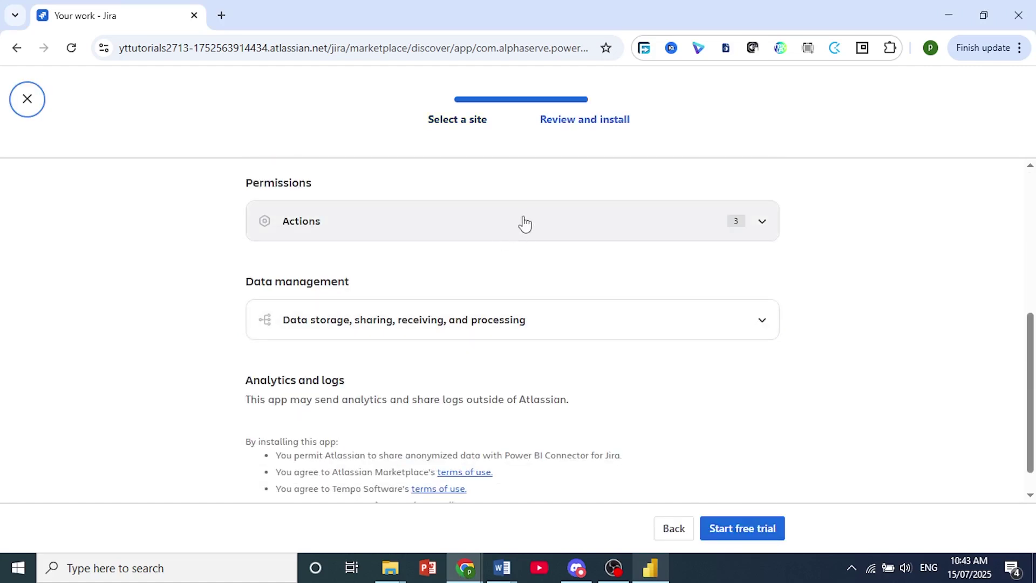
{"action": "left_click", "coordinate": [755, 232]}
{"action": "scroll", "coordinate": [496, 318], "scroll_direction": "down", "scroll_amount": 2}
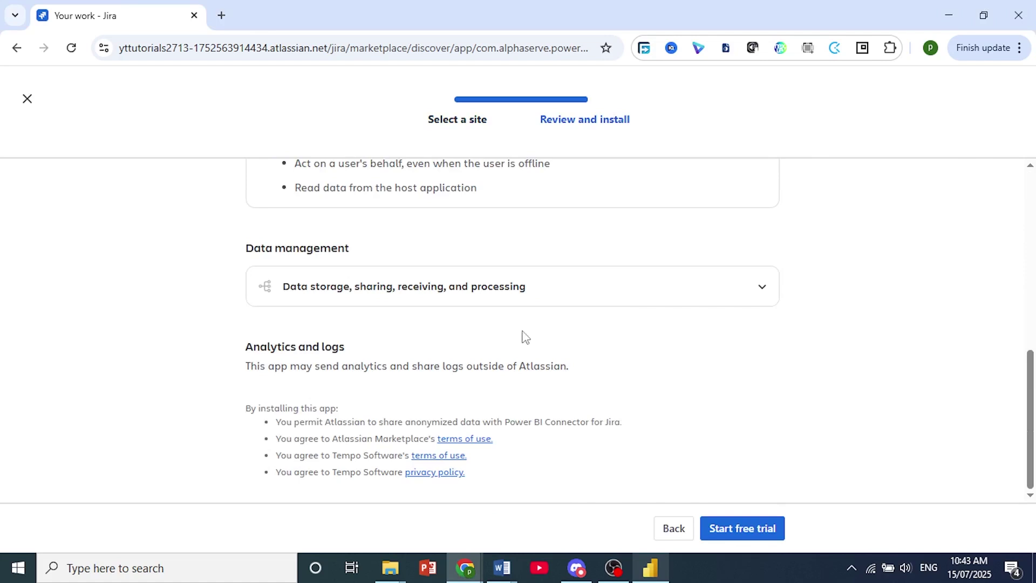
{"action": "left_click", "coordinate": [614, 284]}
{"action": "scroll", "coordinate": [363, 330], "scroll_direction": "down", "scroll_amount": 1}
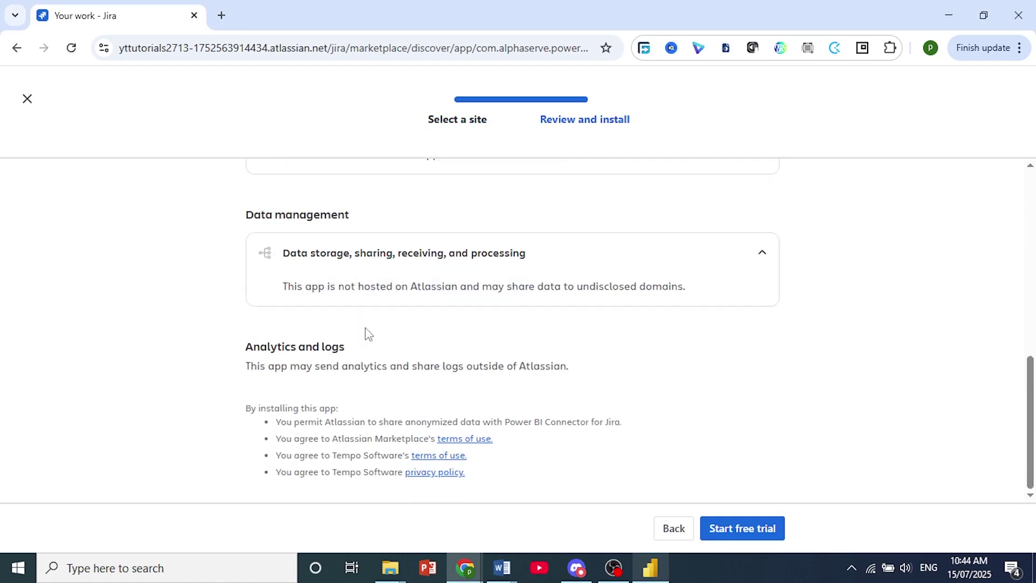
{"action": "left_click", "coordinate": [322, 264]}
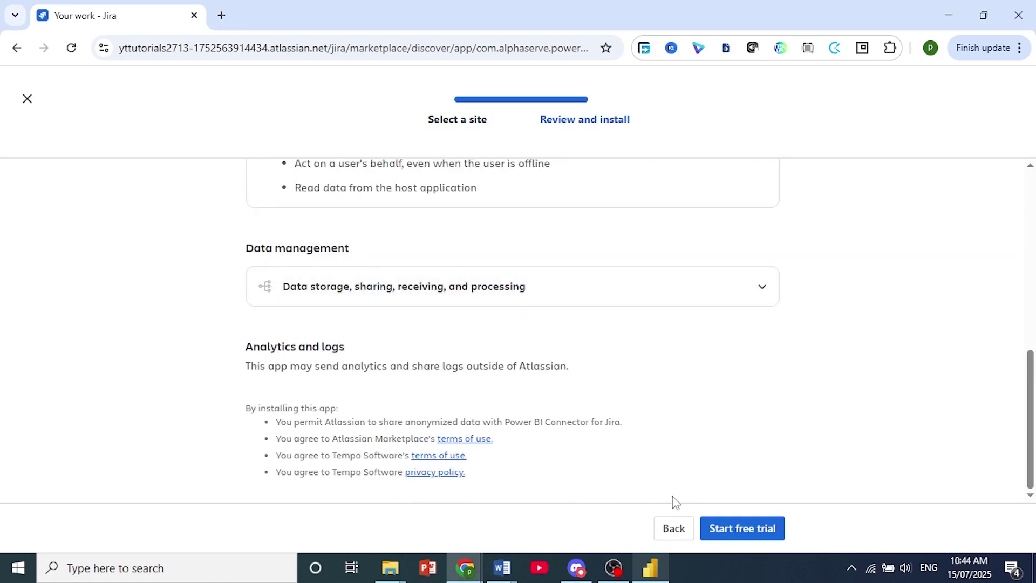
Start the free trial to install Power BI Connector for Jira on the site.
{"action": "left_click", "coordinate": [744, 538]}
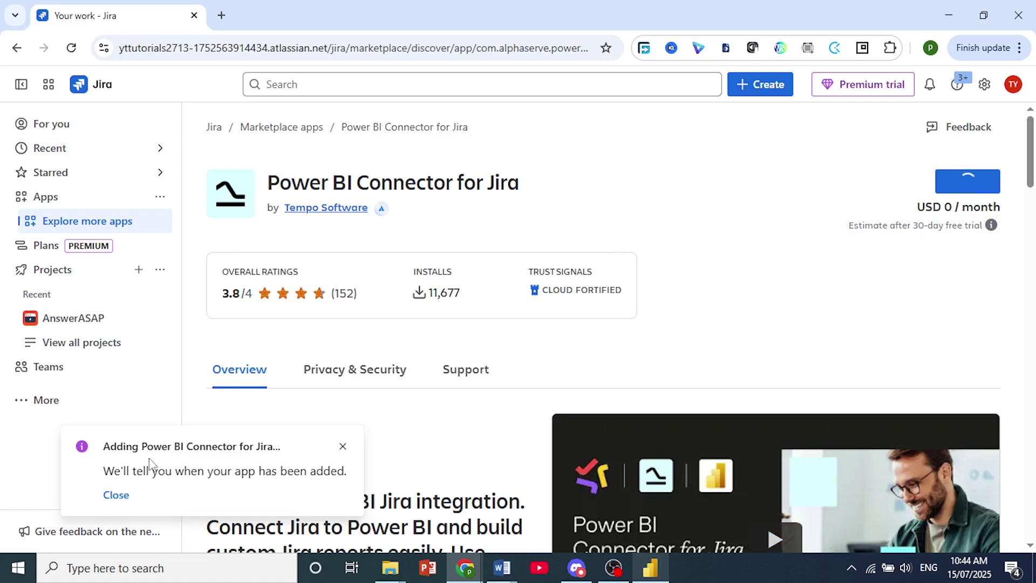
{"action": "left_click_drag", "start_coordinate": [108, 447], "coordinate": [174, 447]}
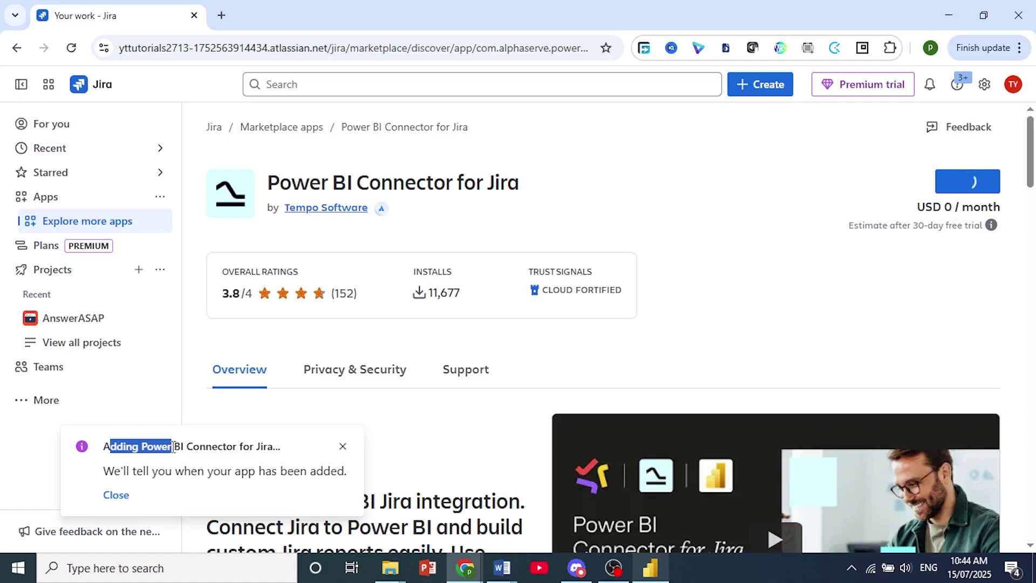
{"action": "left_click", "coordinate": [172, 447]}
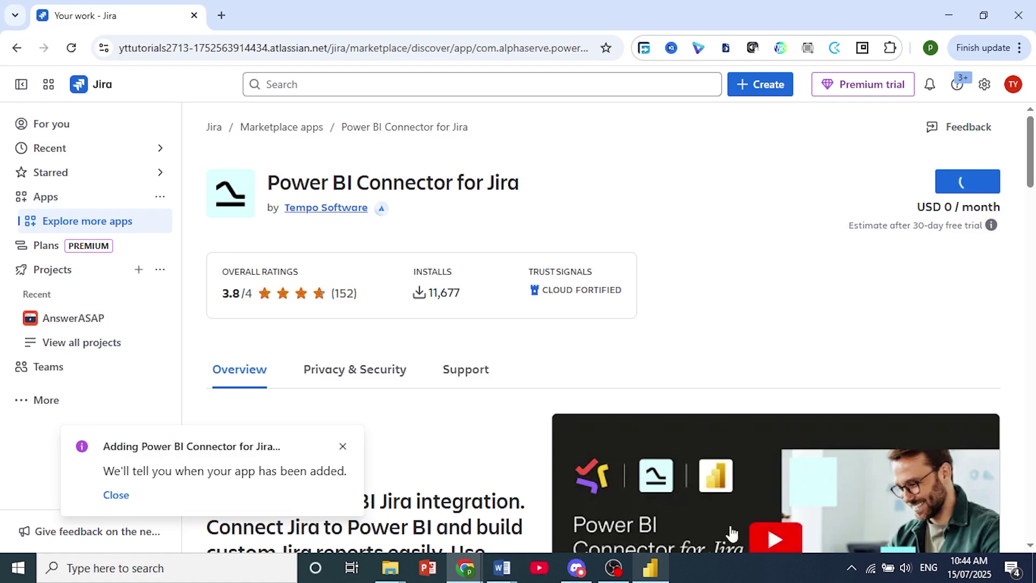
{"action": "left_click", "coordinate": [739, 571]}
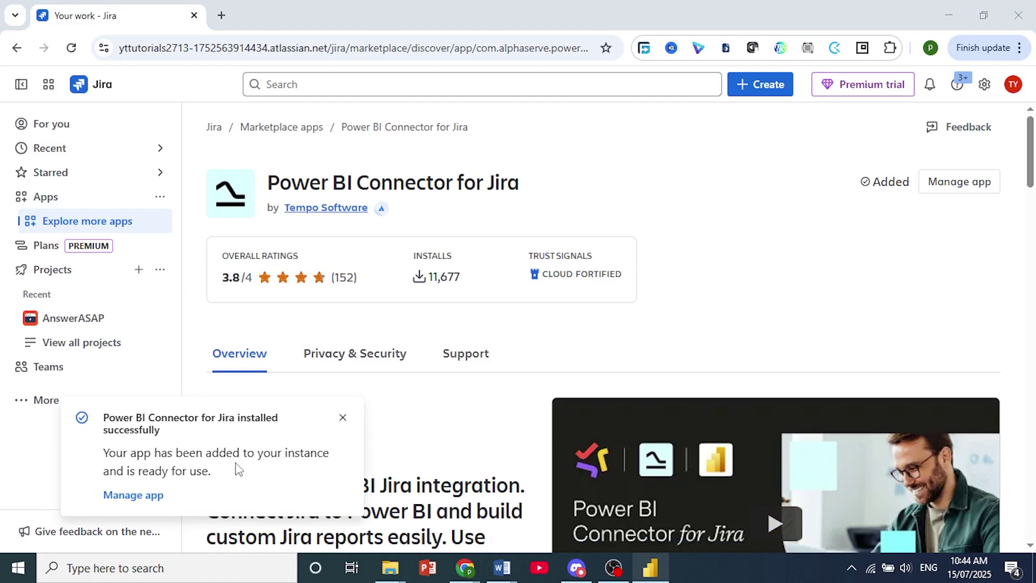
Open the installed Power BI Connector for Jira to view its Data Sources page.
{"action": "left_click", "coordinate": [251, 450]}
{"action": "left_click_drag", "start_coordinate": [251, 450], "coordinate": [286, 453]}
{"action": "left_click", "coordinate": [292, 456]}
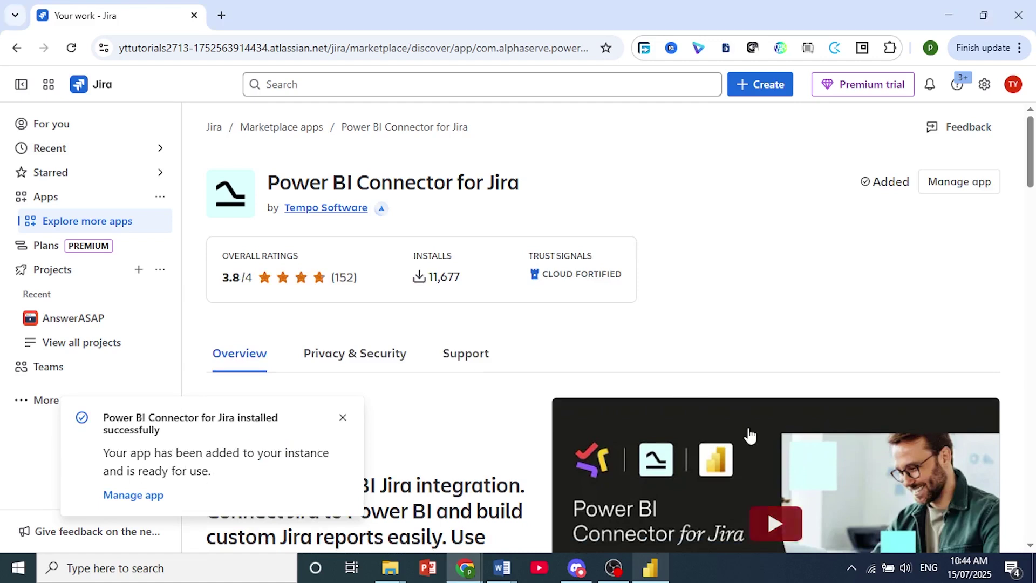
{"action": "left_click", "coordinate": [770, 572]}
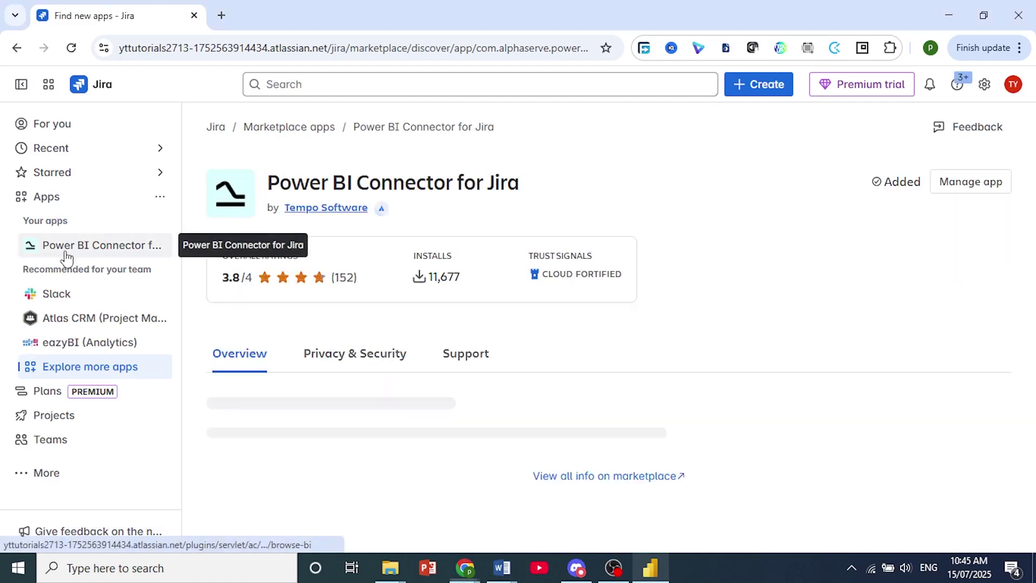
{"action": "left_click", "coordinate": [66, 252]}
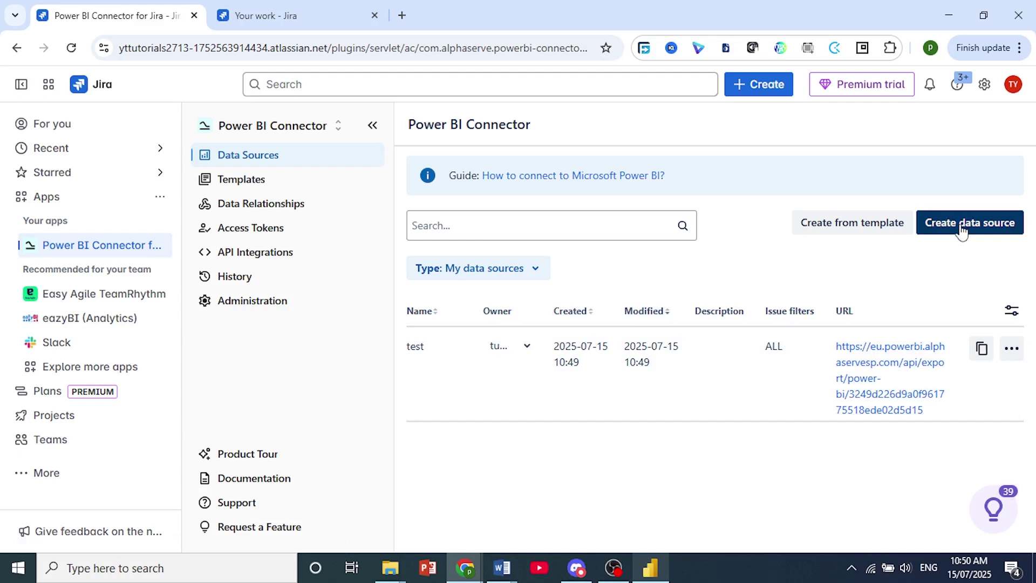
Create a new data source named test2 and include the Remote Links table.
{"action": "left_click", "coordinate": [962, 225]}
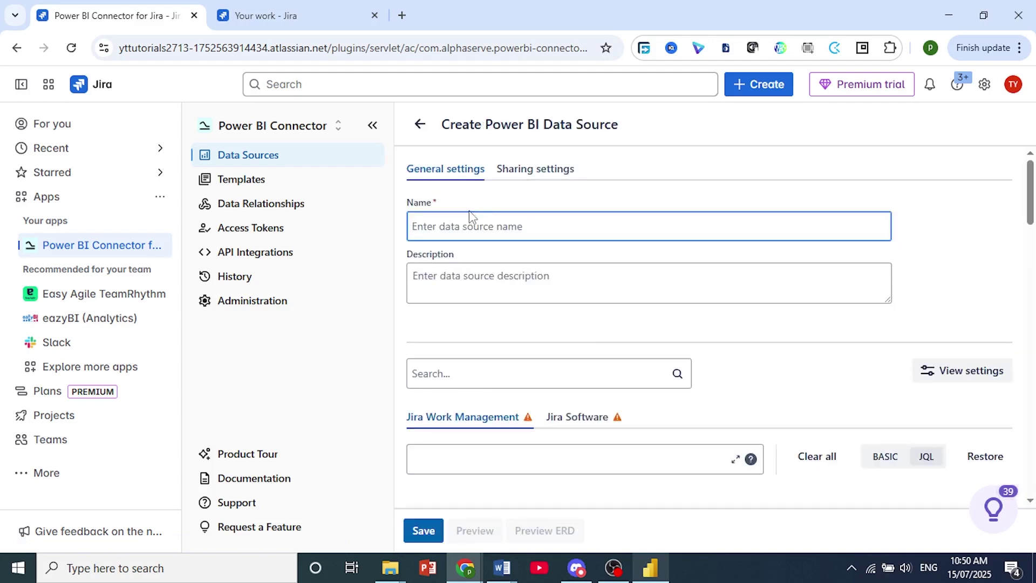
{"action": "type", "text": "test2"}
{"action": "scroll", "coordinate": [485, 345], "scroll_direction": "down", "scroll_amount": 5}
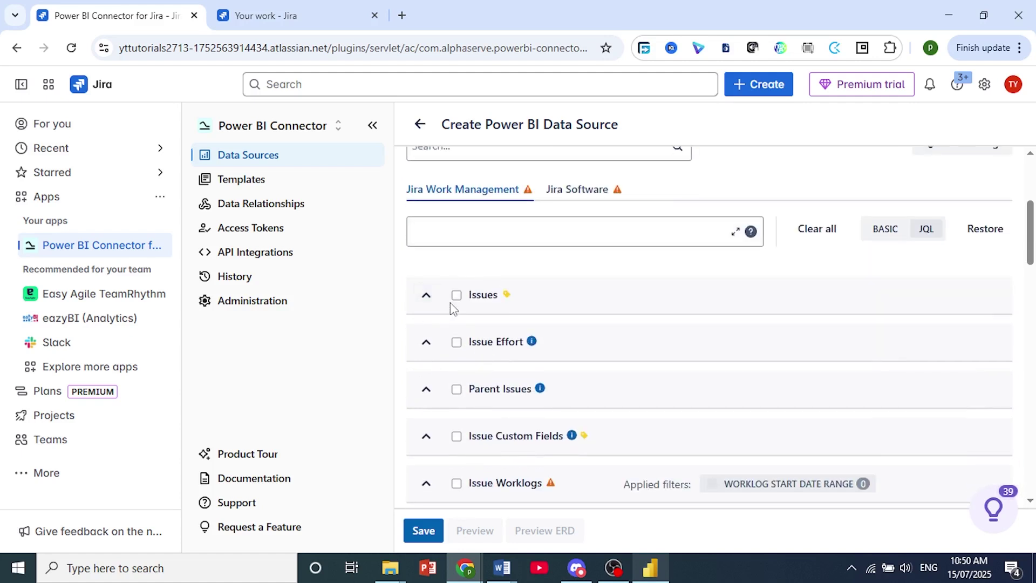
{"action": "scroll", "coordinate": [453, 345], "scroll_direction": "down", "scroll_amount": 5}
{"action": "scroll", "coordinate": [453, 364], "scroll_direction": "down", "scroll_amount": 3}
{"action": "left_click", "coordinate": [424, 530]}
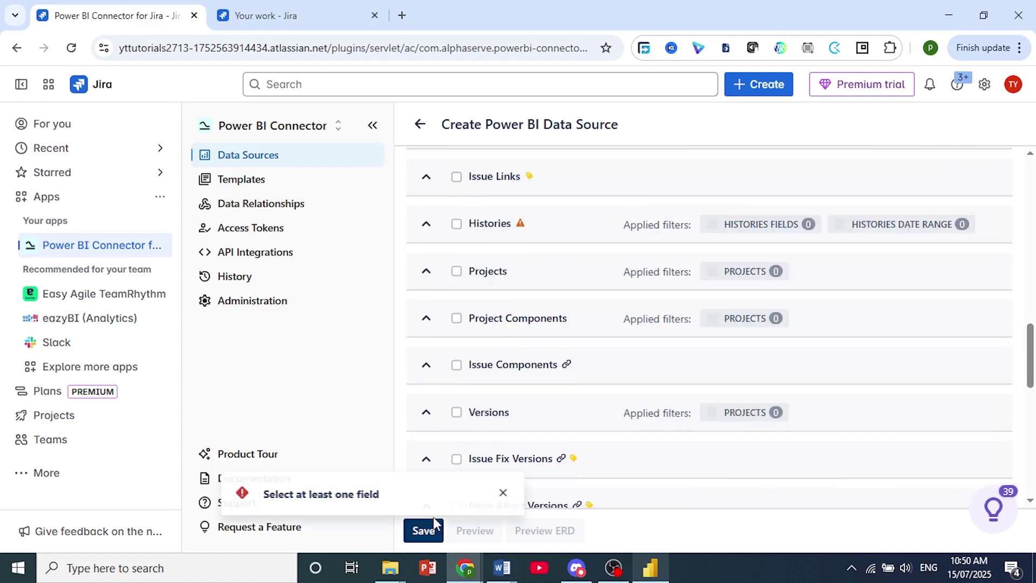
{"action": "scroll", "coordinate": [539, 351], "scroll_direction": "down", "scroll_amount": 6}
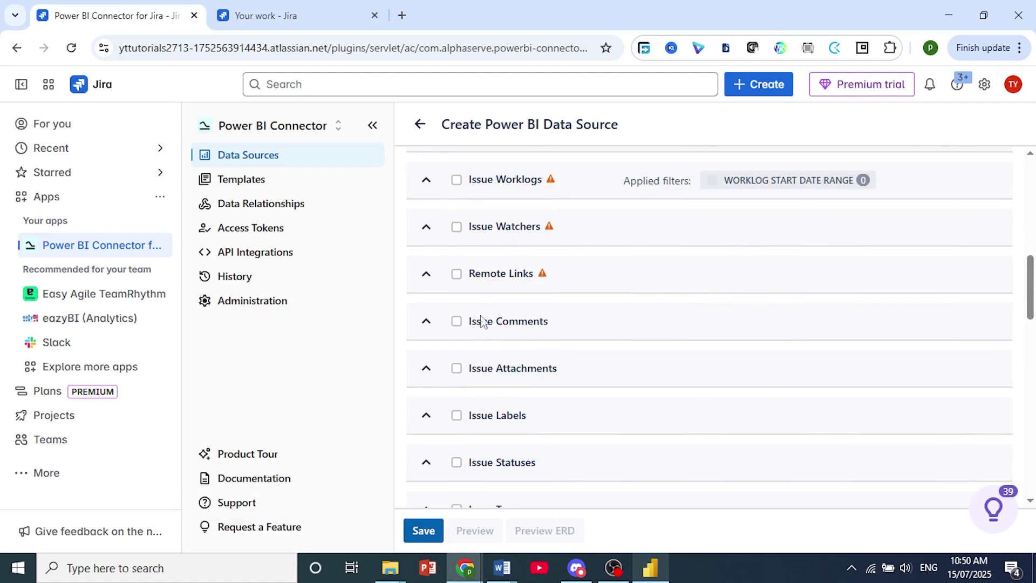
{"action": "left_click", "coordinate": [457, 274]}
Save the test2 data source.
{"action": "left_click", "coordinate": [423, 530]}
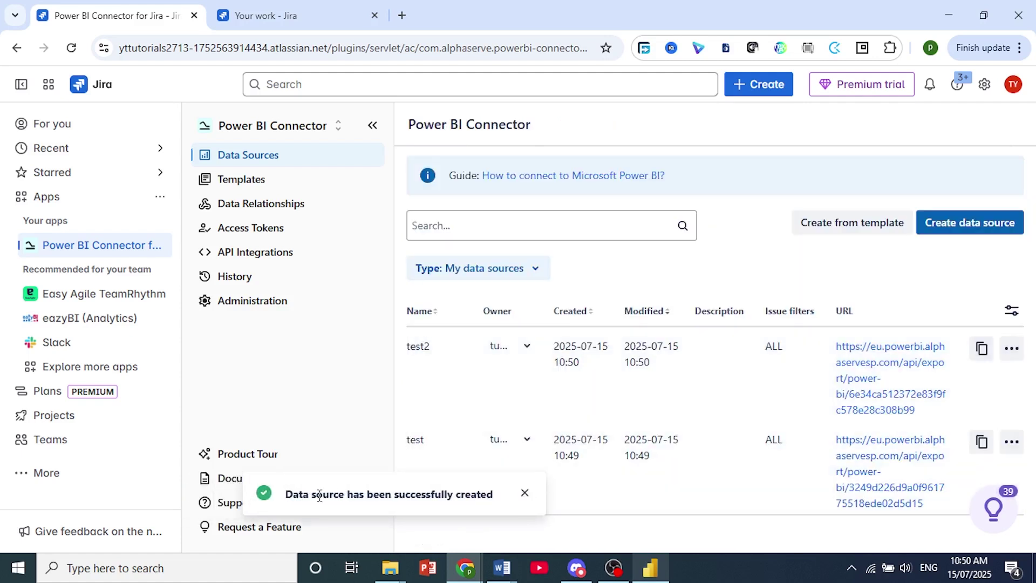
{"action": "left_click_drag", "start_coordinate": [312, 495], "coordinate": [443, 500]}
{"action": "left_click", "coordinate": [443, 500]}
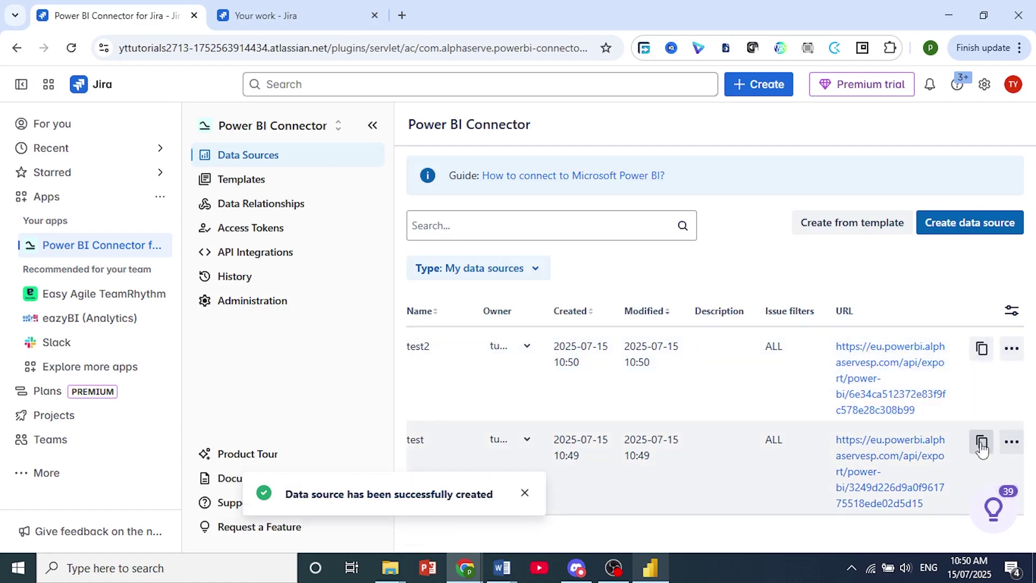
Copy the test data source's feed URL to the clipboard.
{"action": "left_click", "coordinate": [981, 443]}
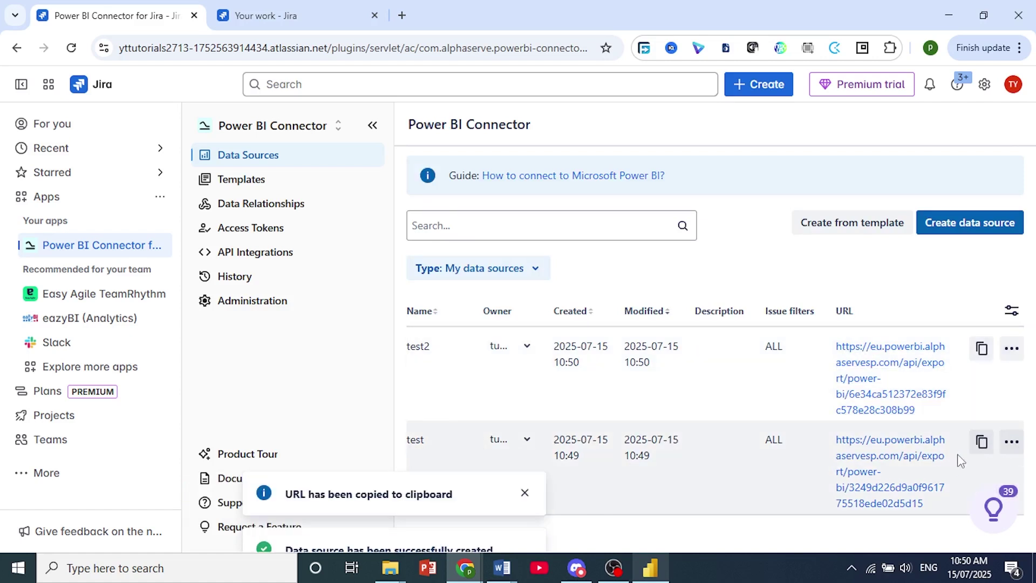
{"action": "left_click_drag", "start_coordinate": [266, 499], "coordinate": [443, 495]}
{"action": "left_click", "coordinate": [444, 496]}
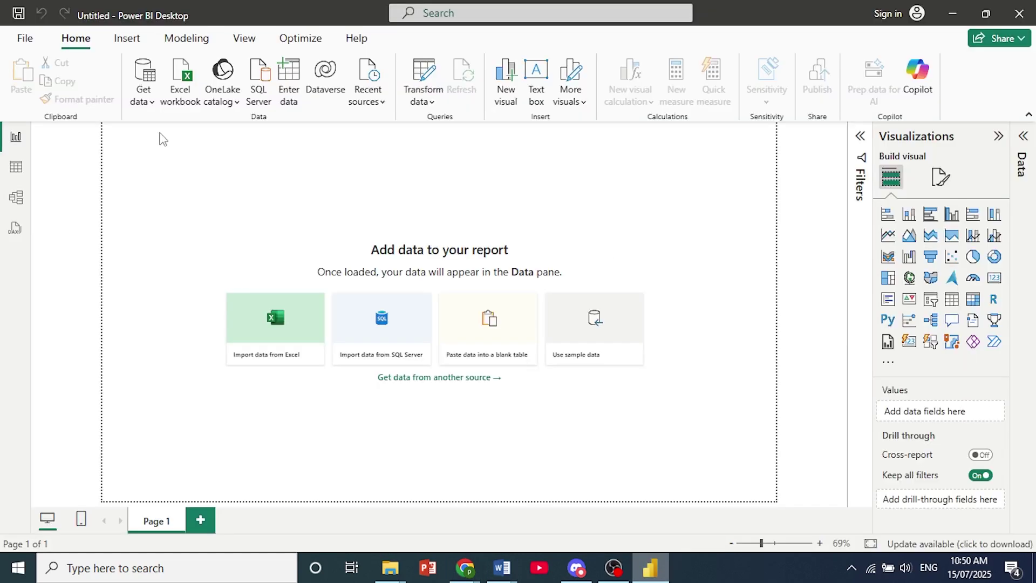
Connect Power BI Desktop to an OData feed using the pasted test data source URL.
{"action": "left_click", "coordinate": [145, 102]}
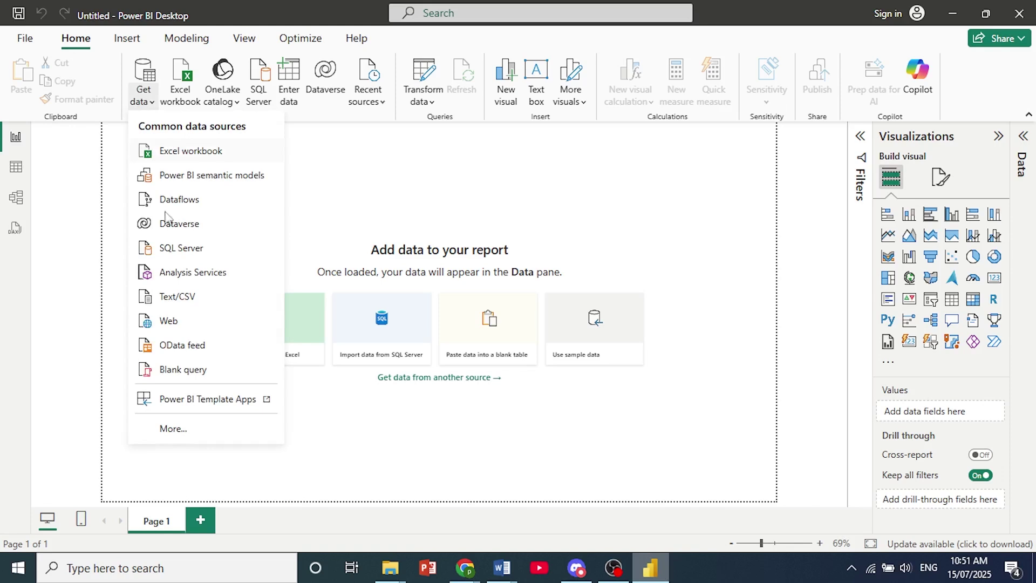
{"action": "left_click", "coordinate": [174, 321]}
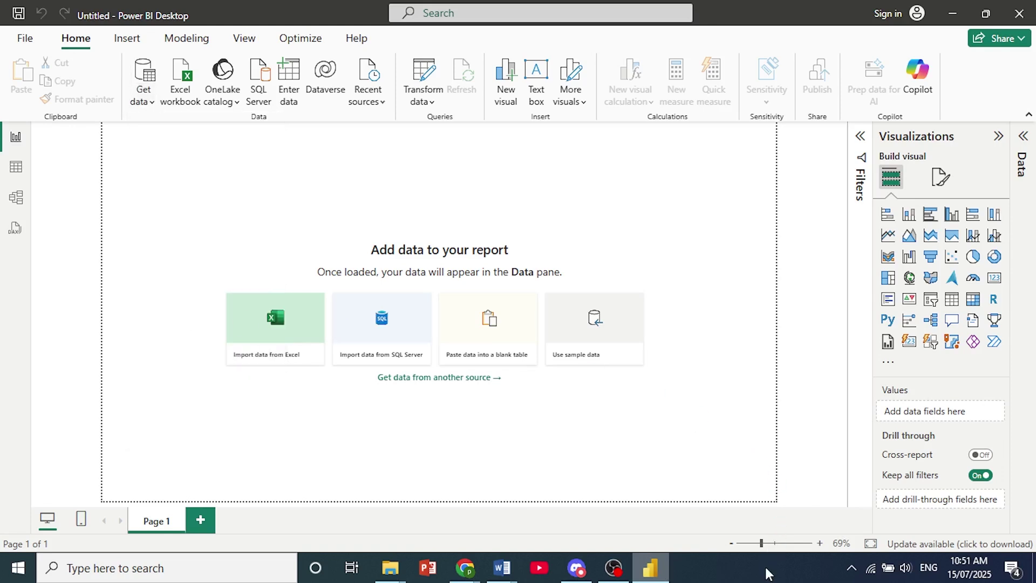
{"action": "left_click", "coordinate": [152, 107]}
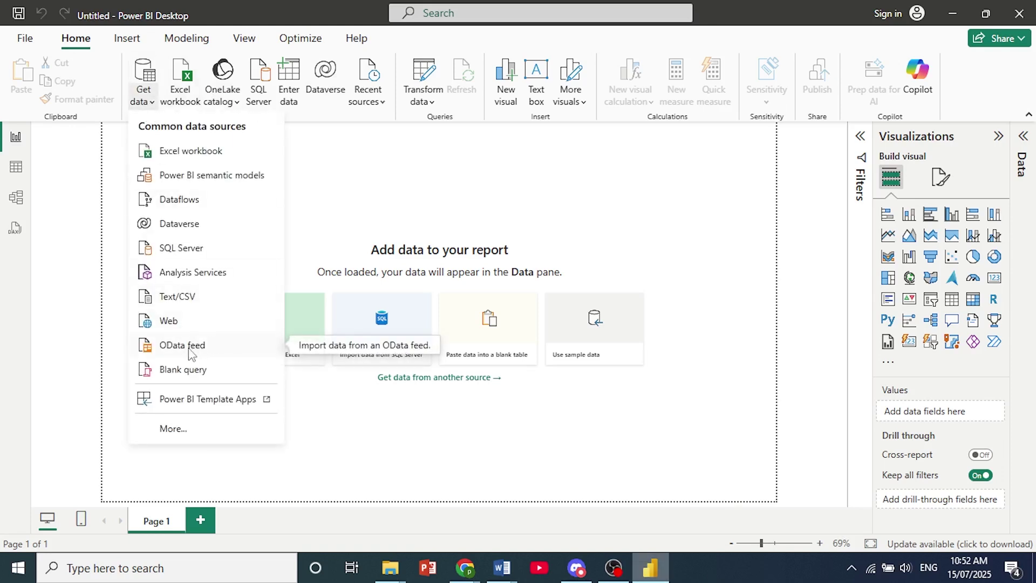
{"action": "left_click", "coordinate": [197, 347]}
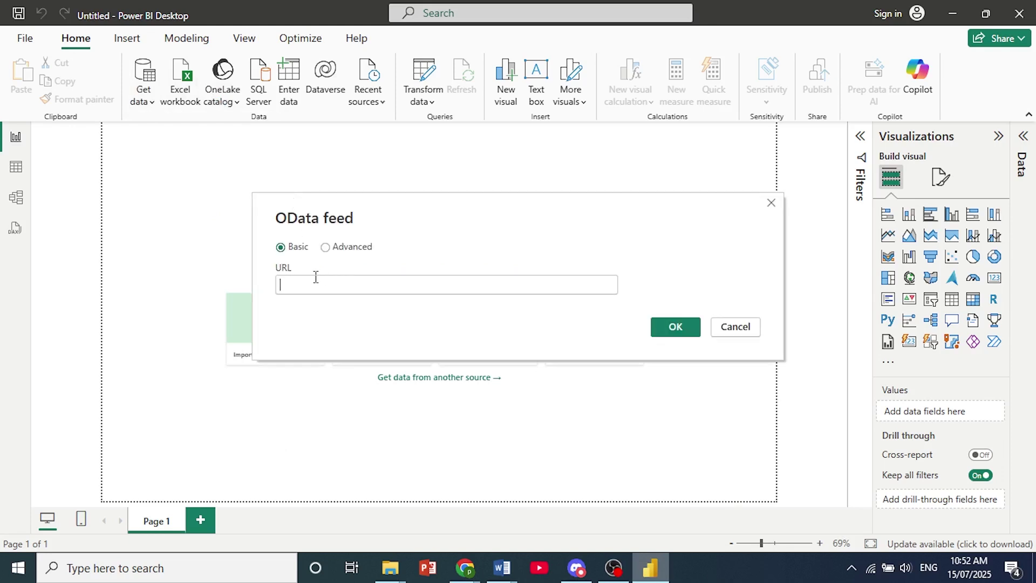
{"action": "key", "text": "ctrl+v"}
{"action": "left_click", "coordinate": [675, 326]}
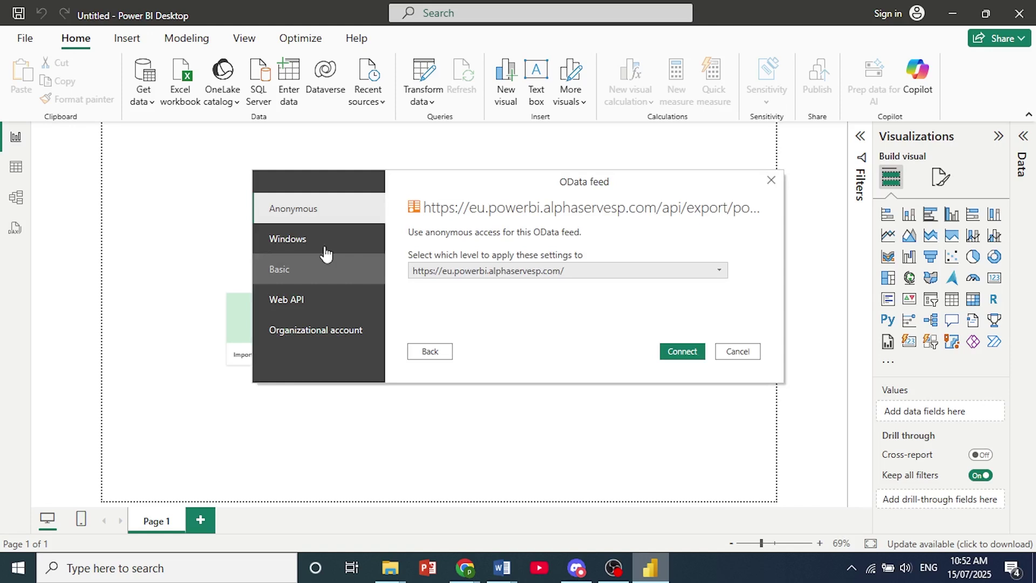
Choose Basic sign-in, enter the Jira account e-mail as user name, then return to Jira.
{"action": "left_click", "coordinate": [293, 273]}
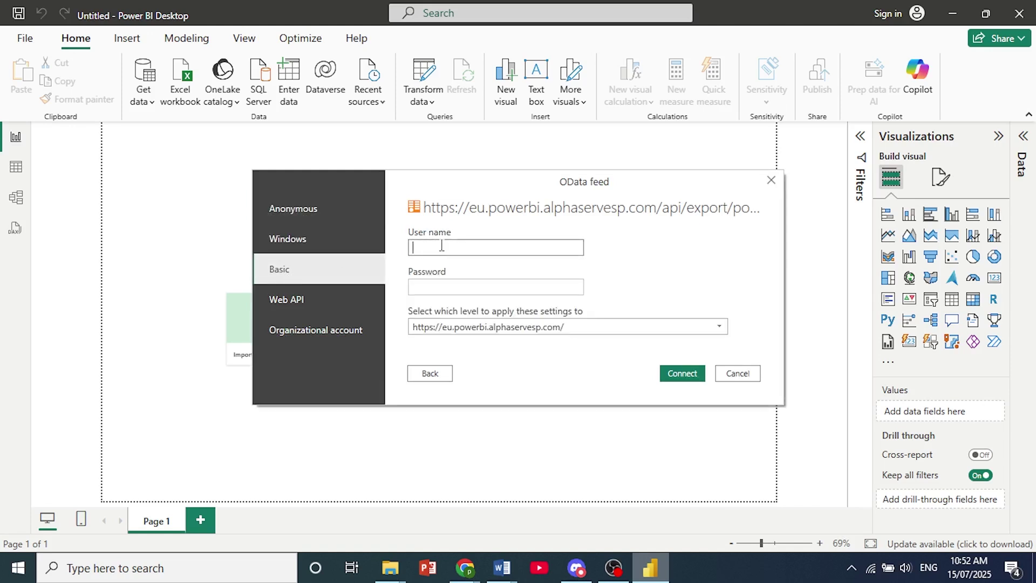
{"action": "left_click", "coordinate": [440, 286]}
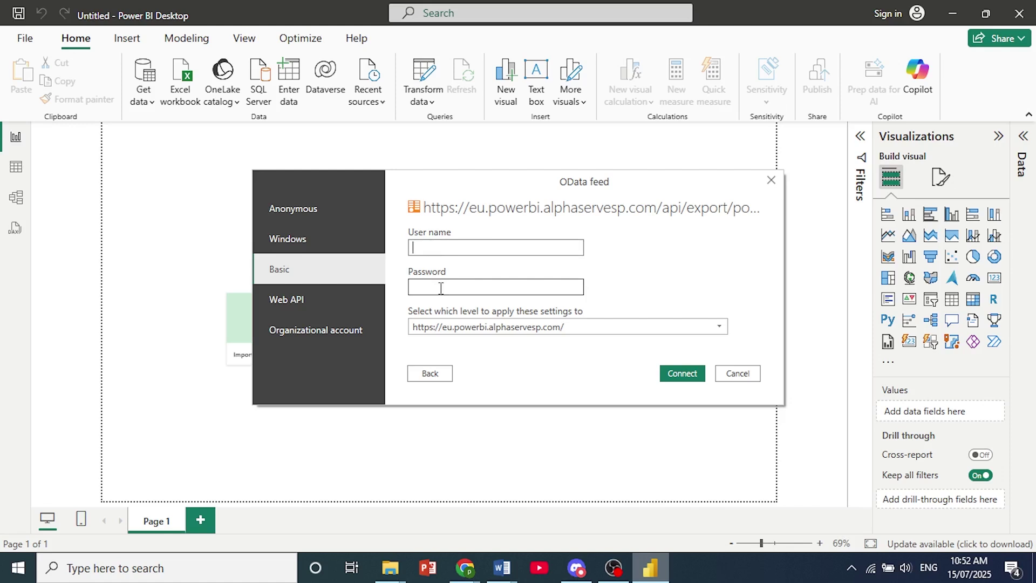
{"action": "left_click", "coordinate": [440, 288]}
{"action": "left_click", "coordinate": [456, 246]}
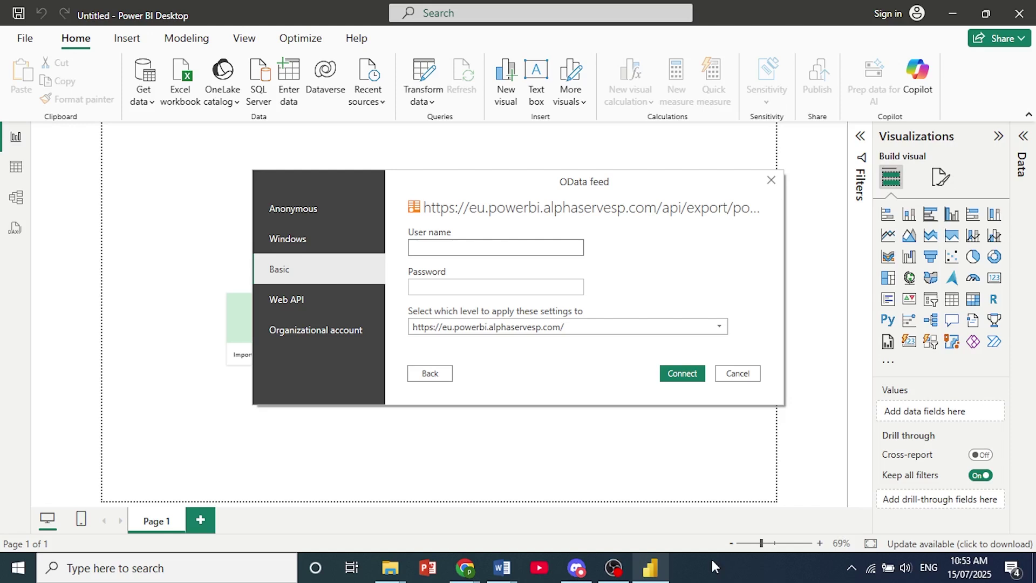
{"action": "left_click", "coordinate": [481, 242]}
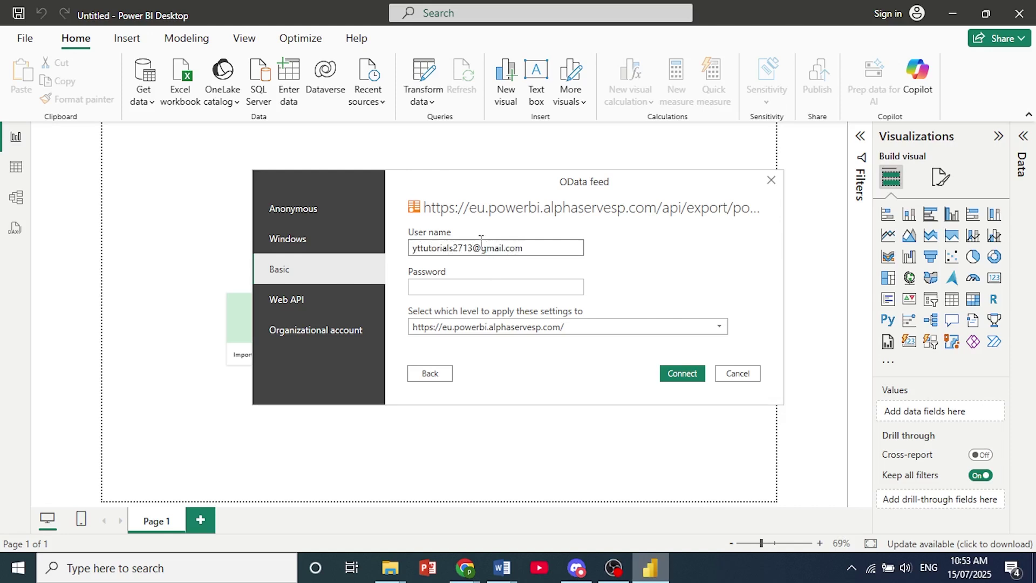
{"action": "left_click", "coordinate": [486, 284]}
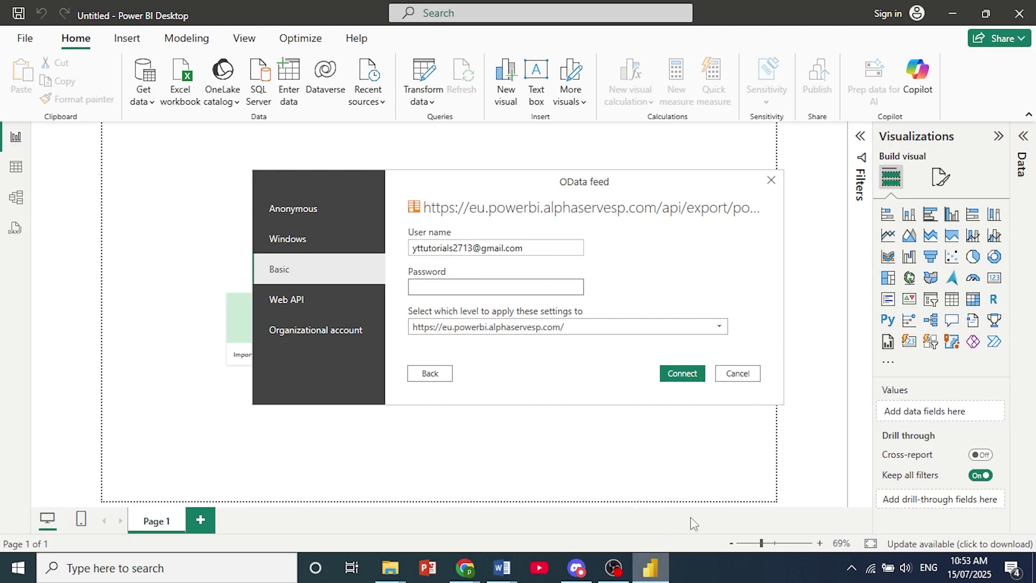
{"action": "key", "text": "alt+Tab"}
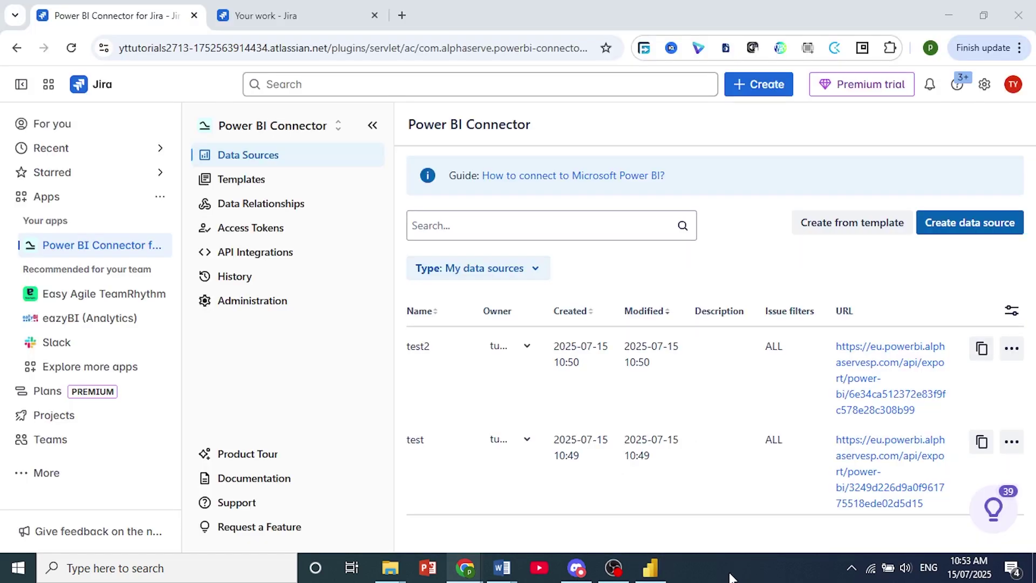
Create an access token labelled power bi that expires on 16 July 2025.
{"action": "left_click", "coordinate": [208, 230]}
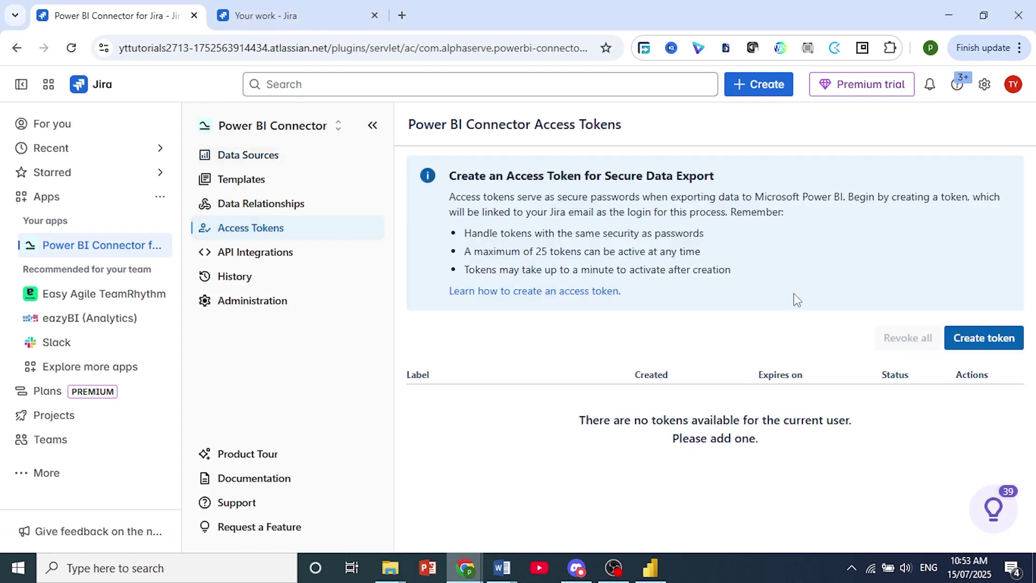
{"action": "left_click", "coordinate": [977, 339]}
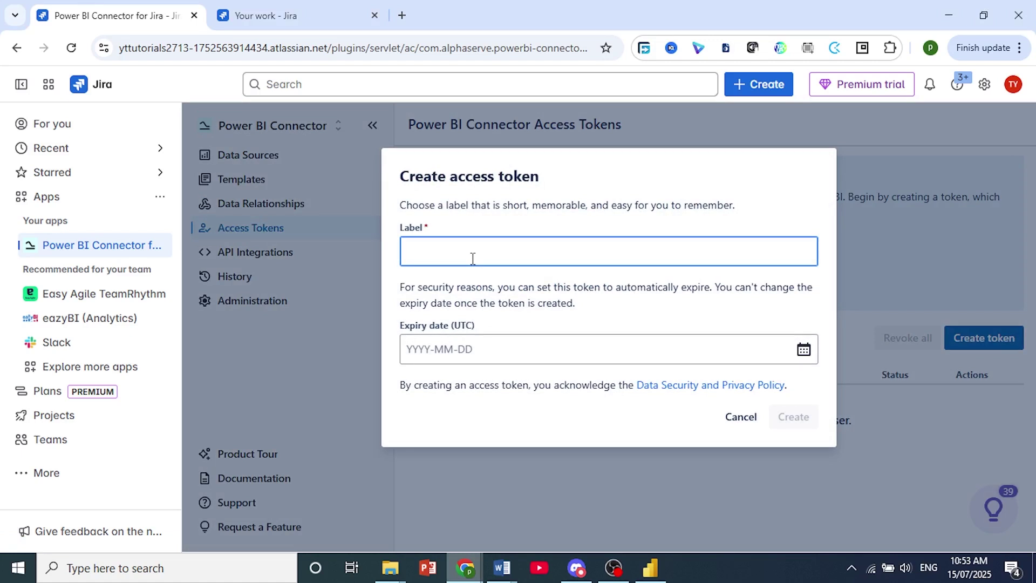
{"action": "type", "text": "poe"}
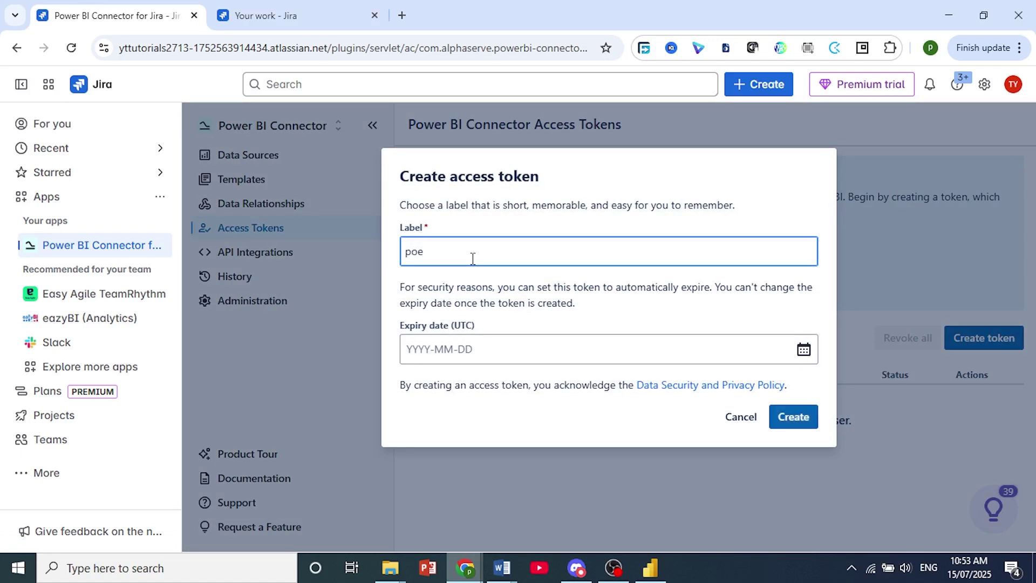
{"action": "type", "text": "rer bi"}
{"action": "left_click", "coordinate": [500, 353]}
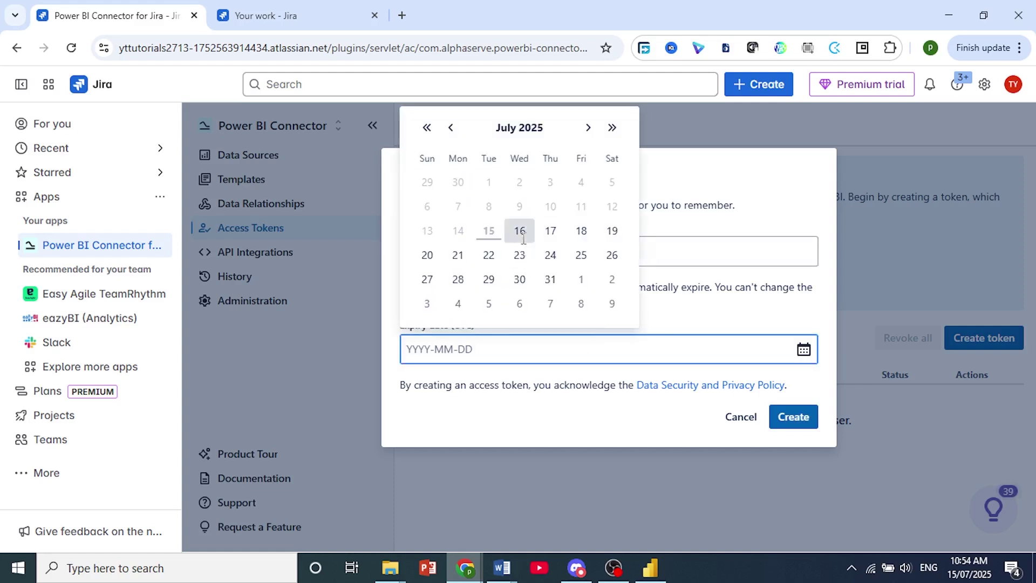
{"action": "left_click", "coordinate": [522, 236]}
{"action": "left_click", "coordinate": [810, 417]}
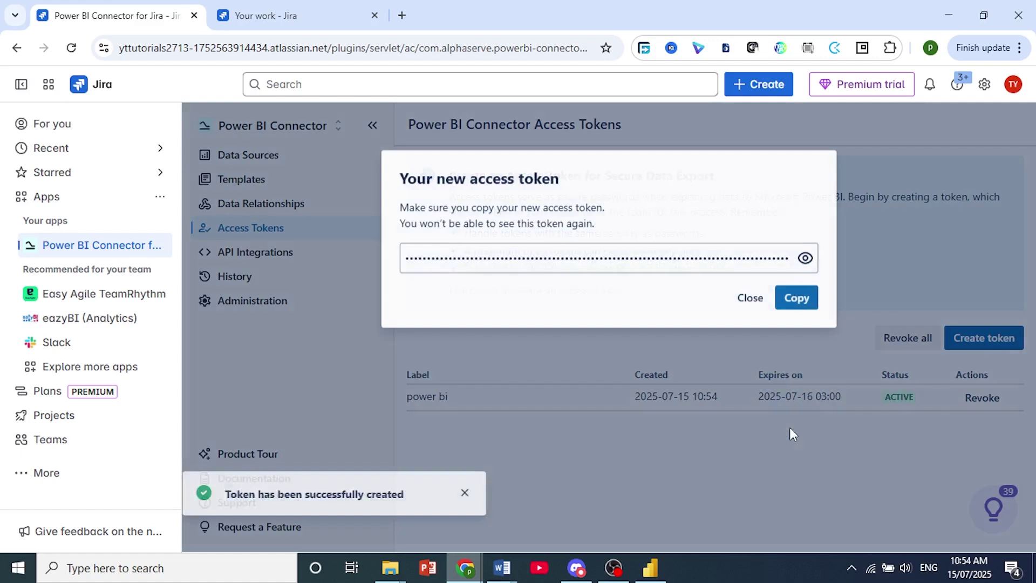
Copy the new access token to the clipboard.
{"action": "left_click", "coordinate": [805, 257]}
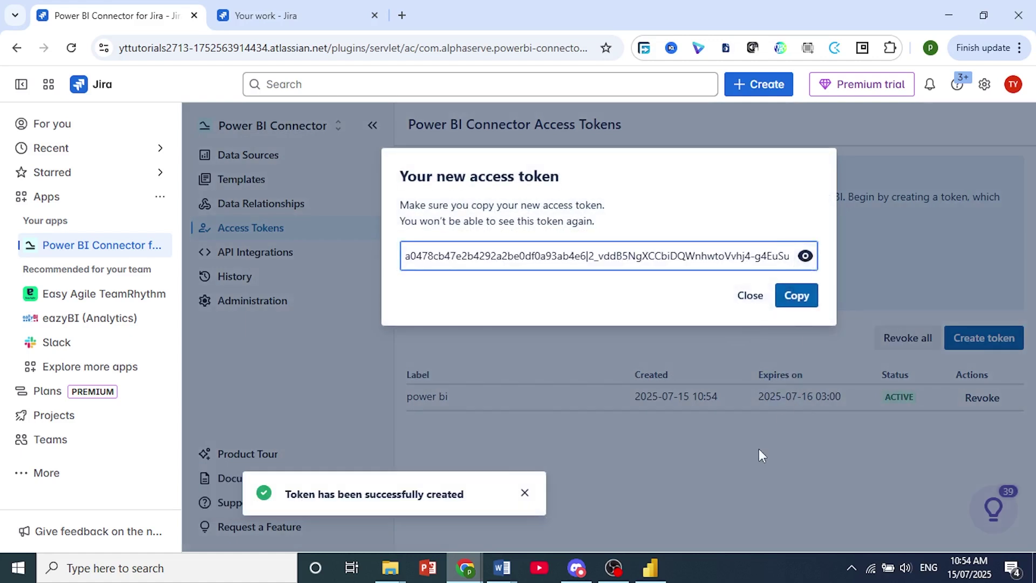
{"action": "left_click", "coordinate": [805, 255]}
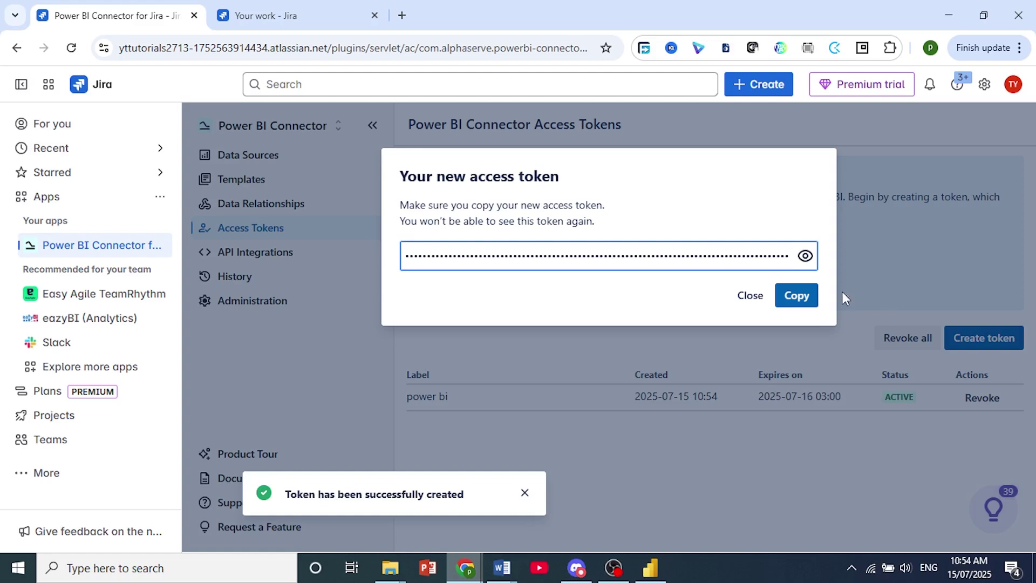
{"action": "left_click", "coordinate": [797, 295]}
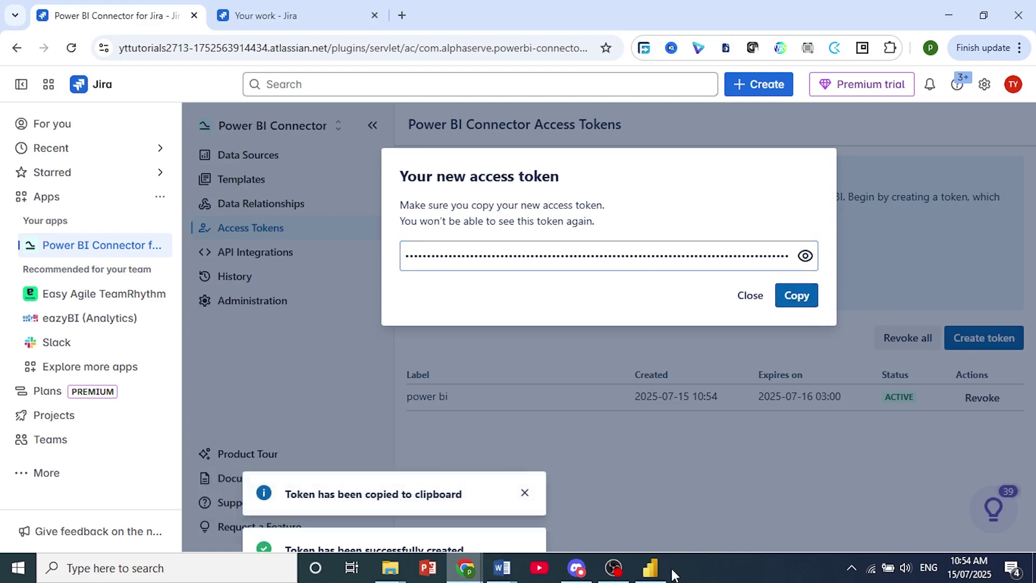
{"action": "left_click", "coordinate": [653, 570]}
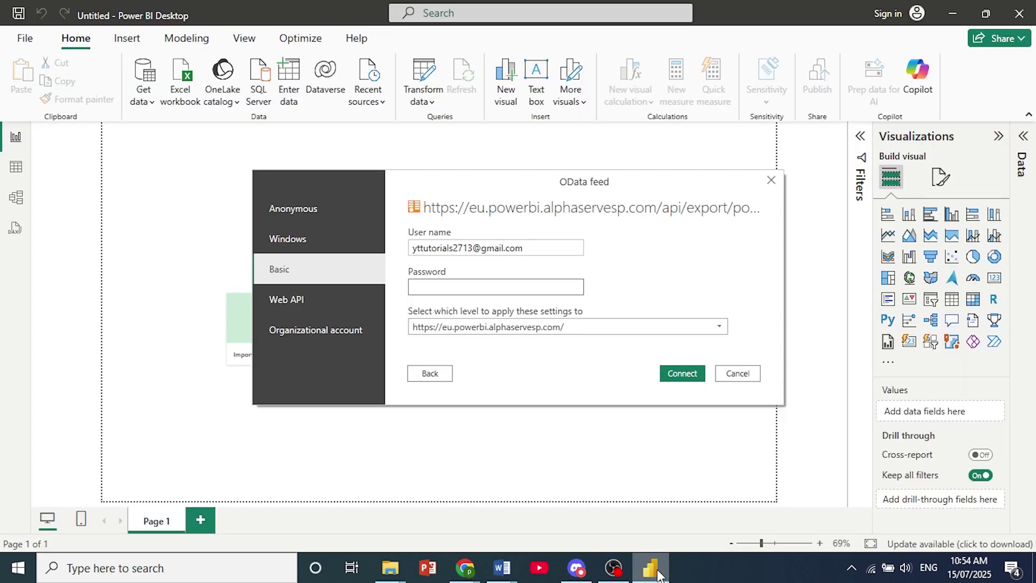
{"action": "left_click", "coordinate": [517, 290]}
{"action": "key", "text": "ctrl+v"}
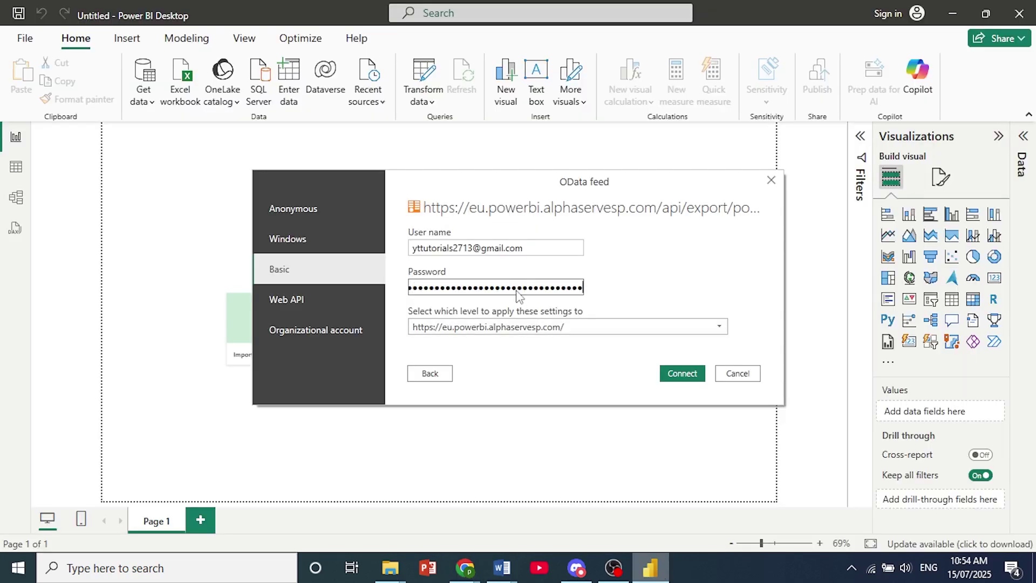
{"action": "left_click", "coordinate": [498, 332]}
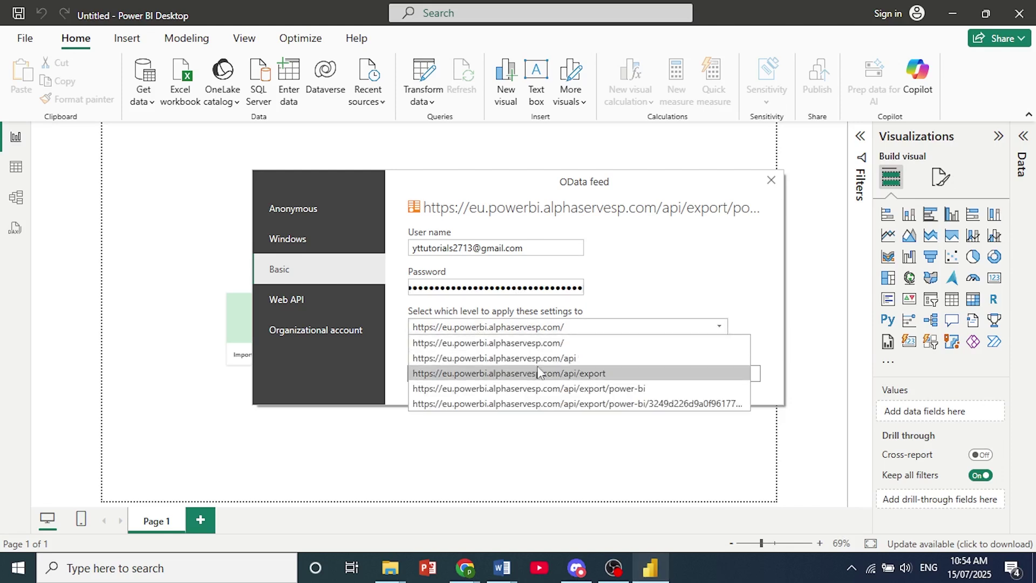
{"action": "left_click", "coordinate": [575, 342]}
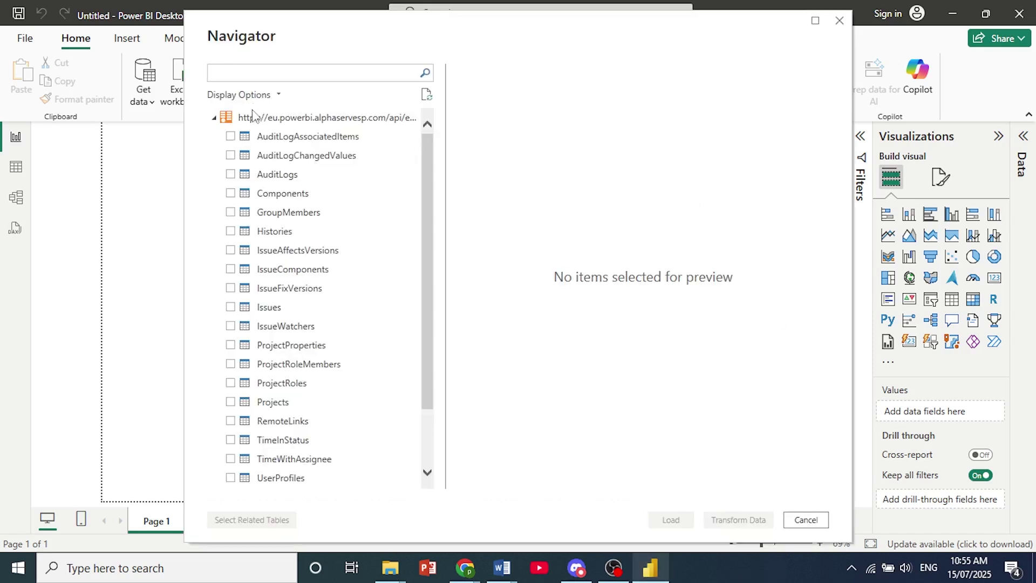
Tick the AuditLogAssociatedItems table in the Navigator to preview its rows.
{"action": "left_click", "coordinate": [231, 136]}
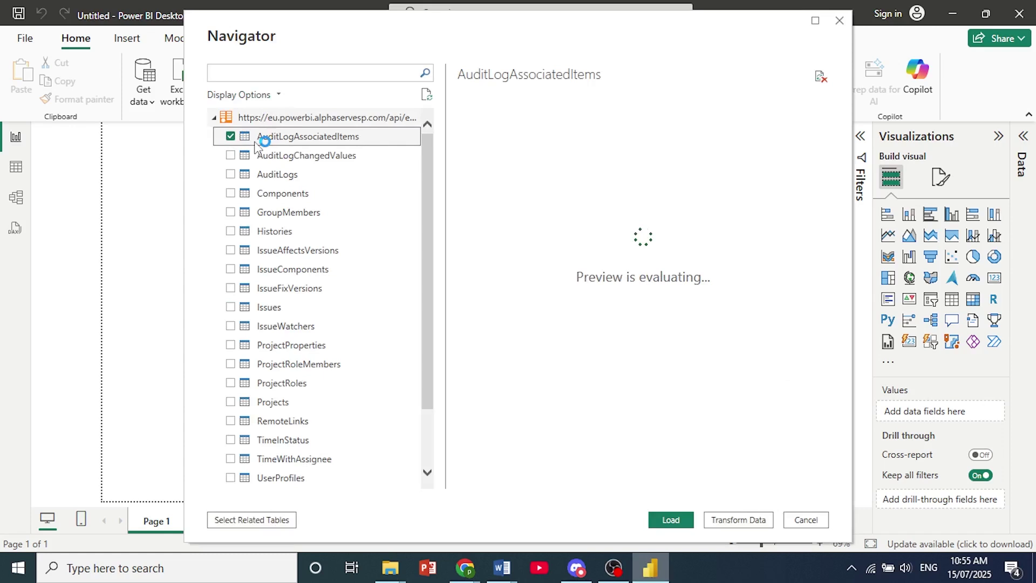